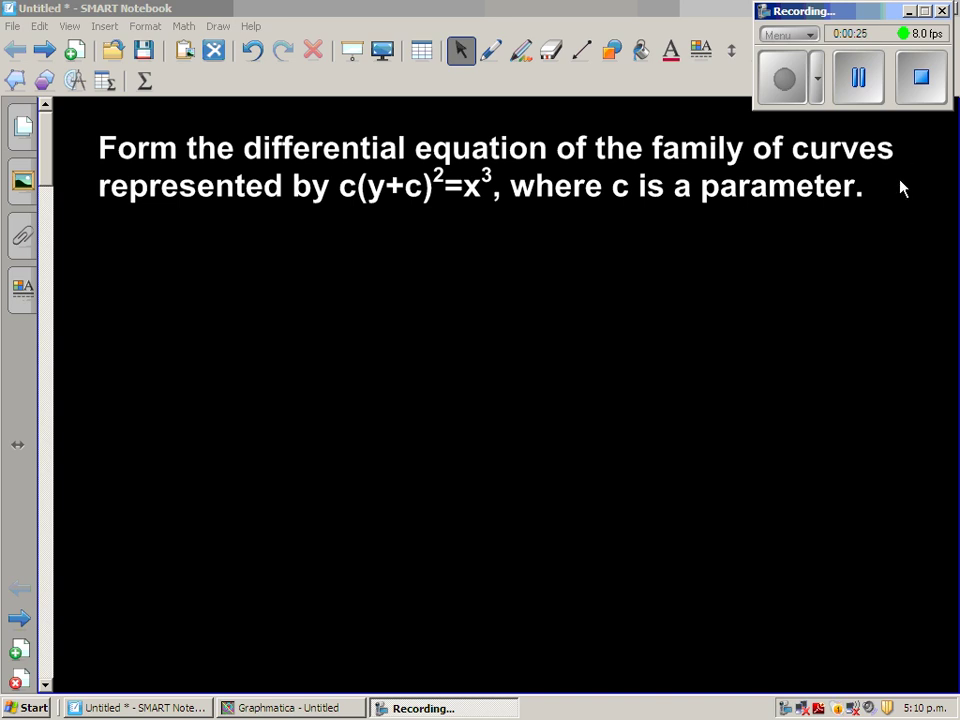
Step: Handwrite the example equation y = mx + c in orange ink under the question
click(491, 52)
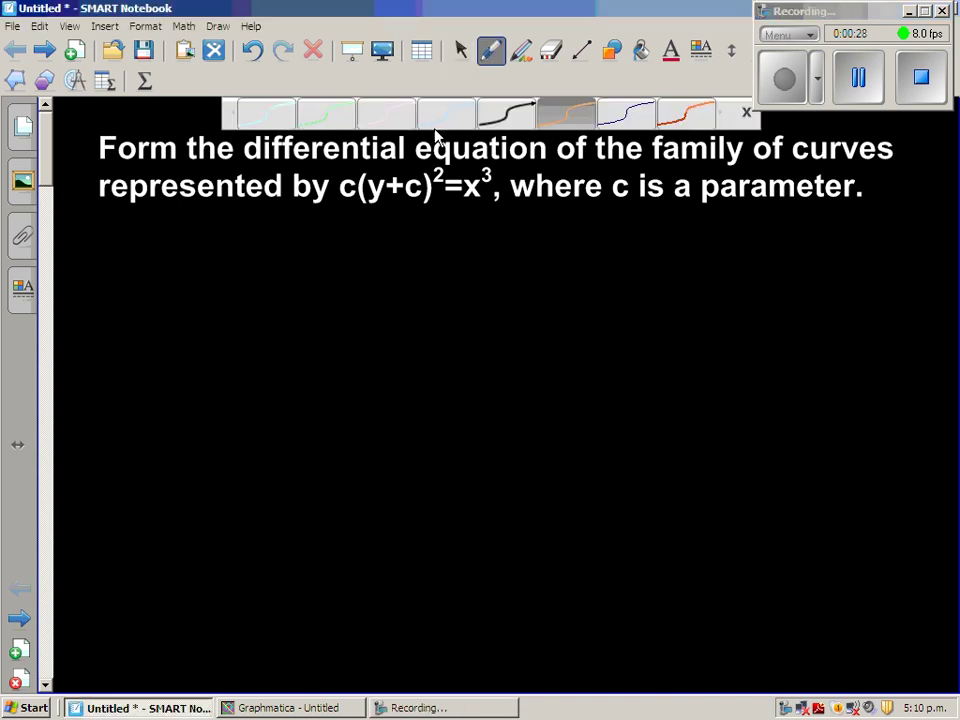
mouse_move(120, 260)
mouse_down()
mouse_move(124, 312)
mouse_move(115, 302)
mouse_move(159, 267)
mouse_up()
mouse_move(148, 276)
mouse_down()
mouse_move(205, 256)
mouse_move(203, 277)
mouse_move(224, 279)
mouse_up()
mouse_move(224, 266)
mouse_down()
mouse_move(208, 280)
mouse_move(255, 272)
mouse_up()
mouse_move(246, 263)
mouse_down()
mouse_move(246, 282)
mouse_move(289, 278)
mouse_up()
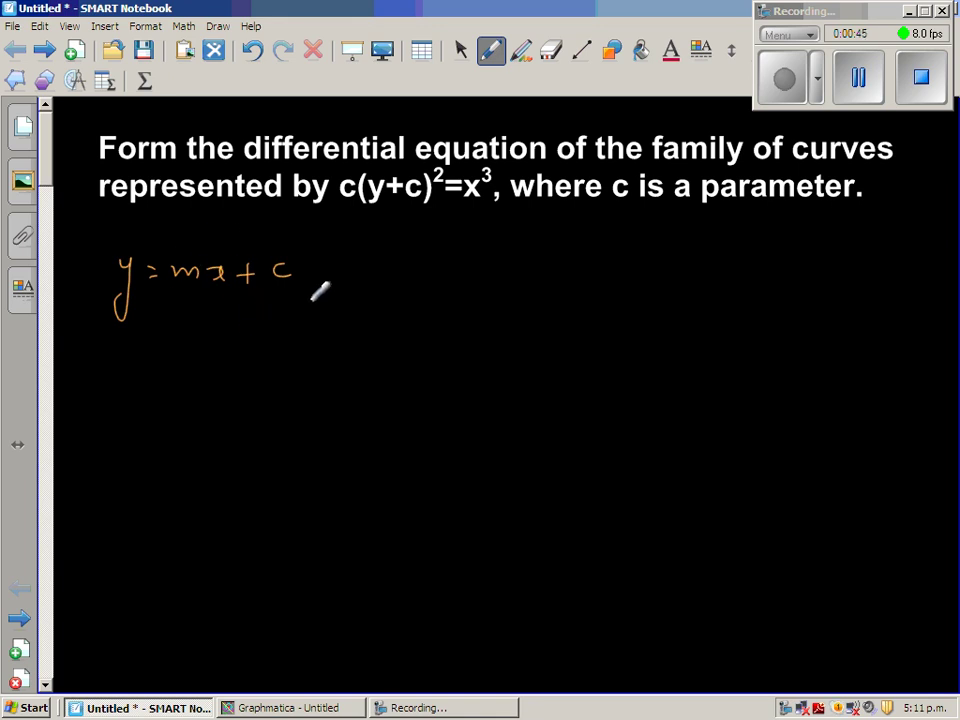
Step: Erase the handwritten y = mx + c and bring up Graphmatica's plot of four cusped curves
click(552, 52)
mouse_move(290, 268)
mouse_down()
mouse_move(188, 273)
mouse_move(153, 293)
mouse_up()
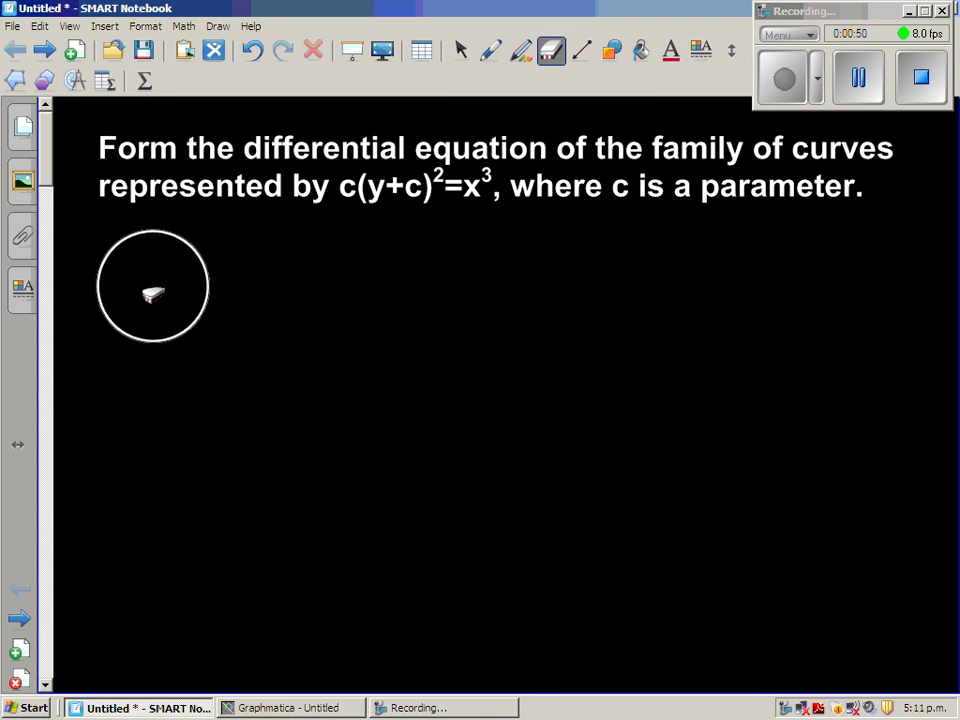
click(272, 707)
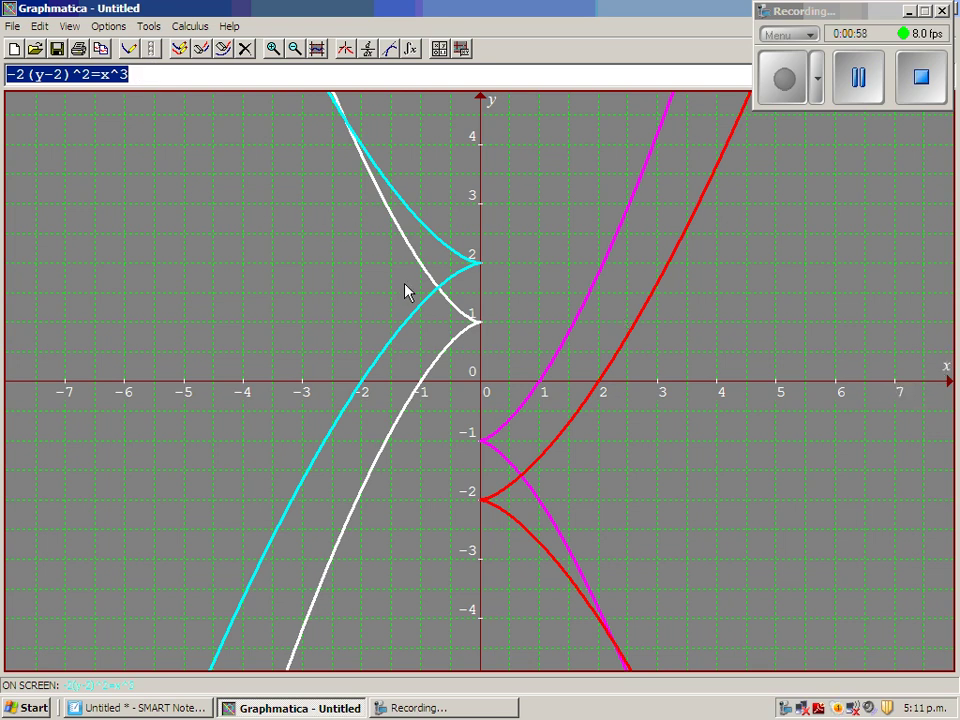
Step: Show the magenta curve's equation 1(y+1)^2=x^3 in Graphmatica's equation box
click(568, 341)
click(427, 75)
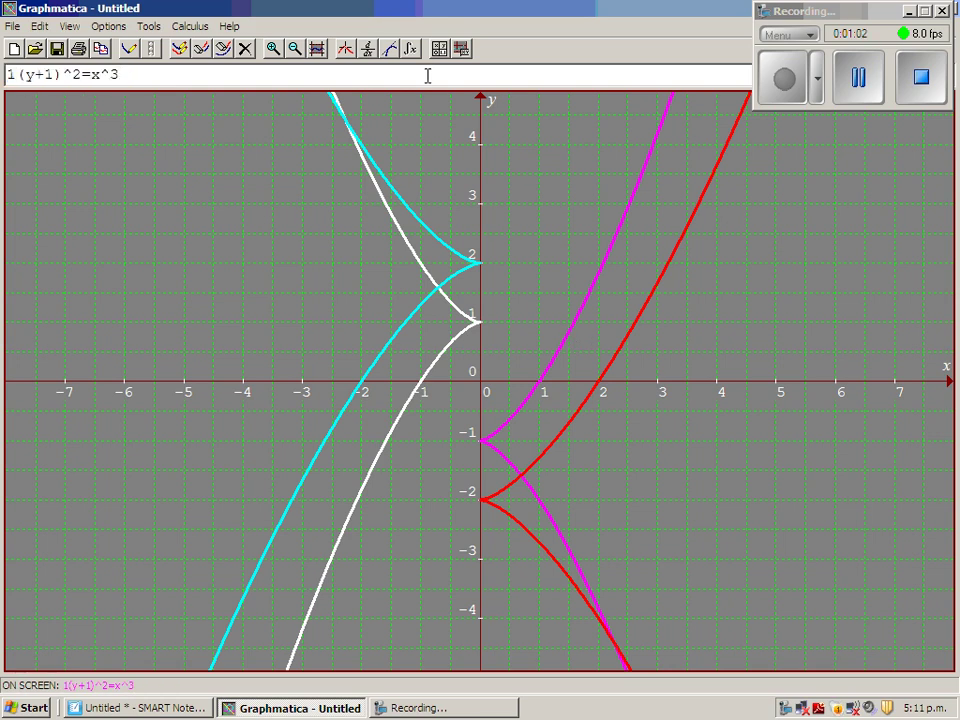
click(574, 343)
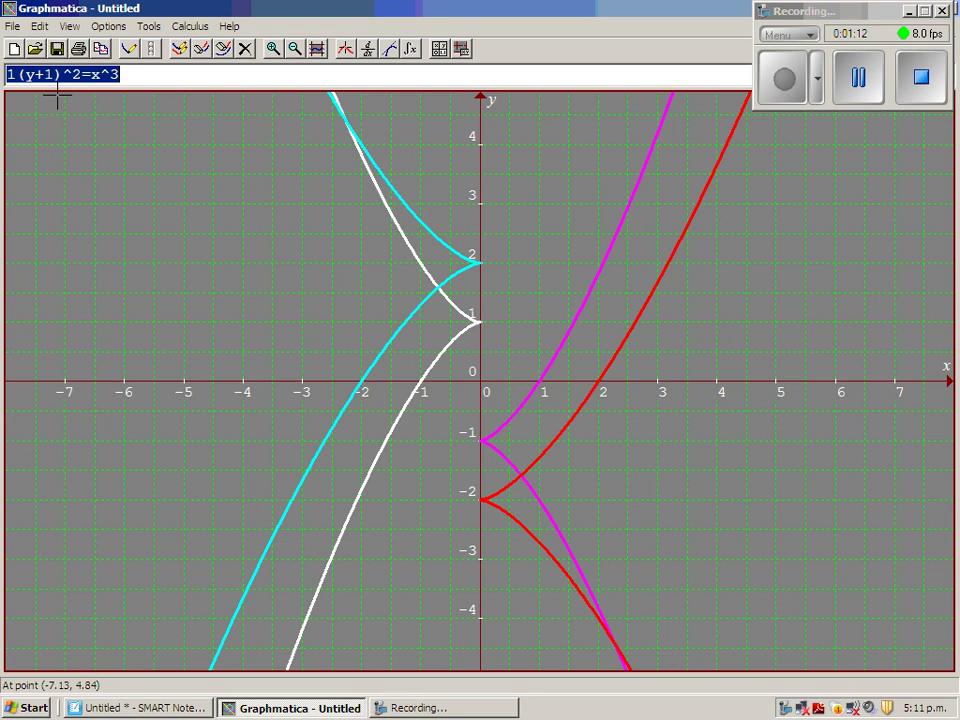
click(133, 74)
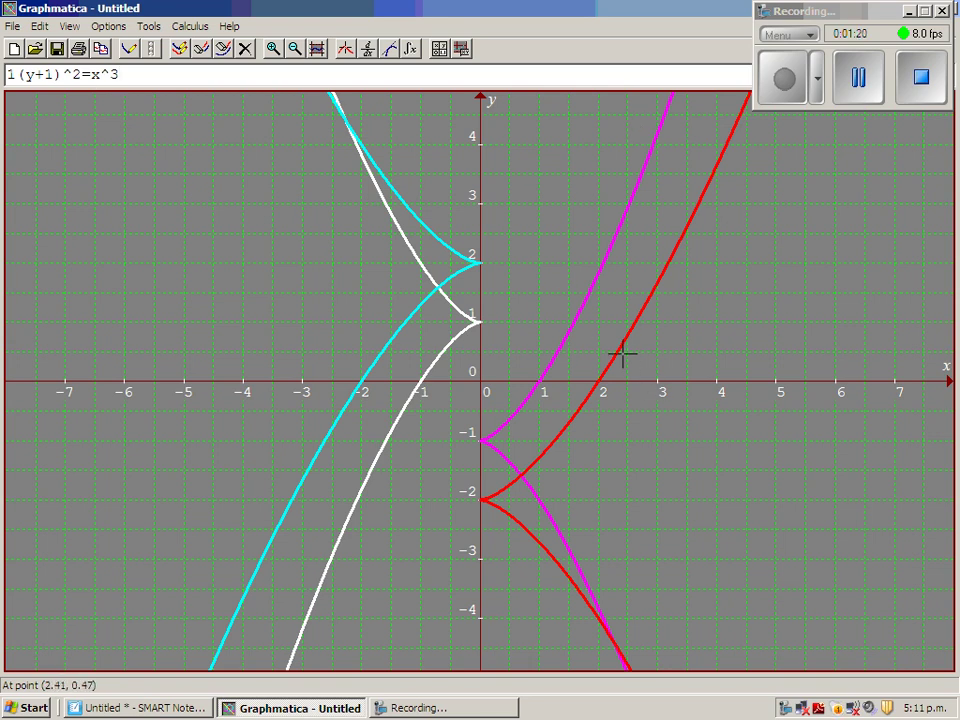
Step: Reveal the 2(y+2)^2, -1(y-1)^2 and -2(y-2)^2 = x^3 curves, then return to SMART Notebook
key(Up)
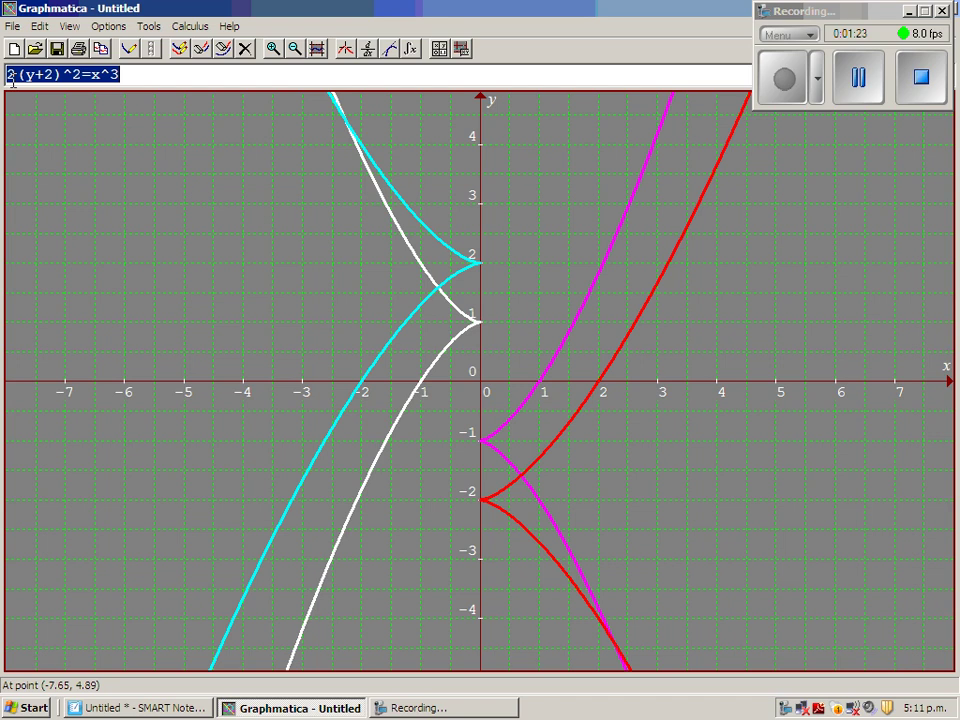
click(458, 337)
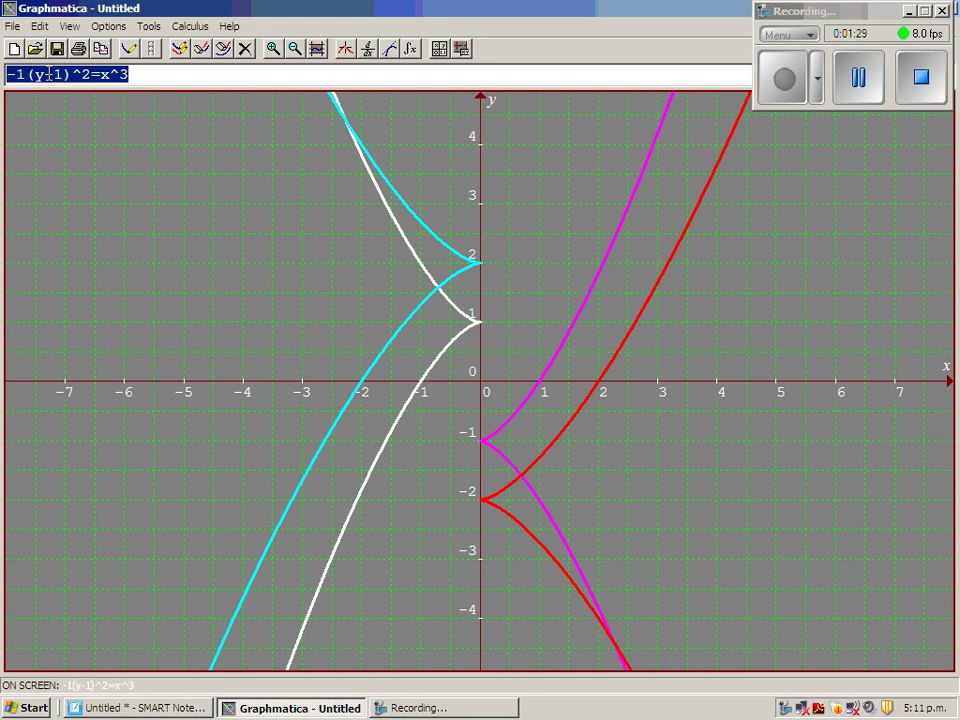
click(437, 240)
click(112, 707)
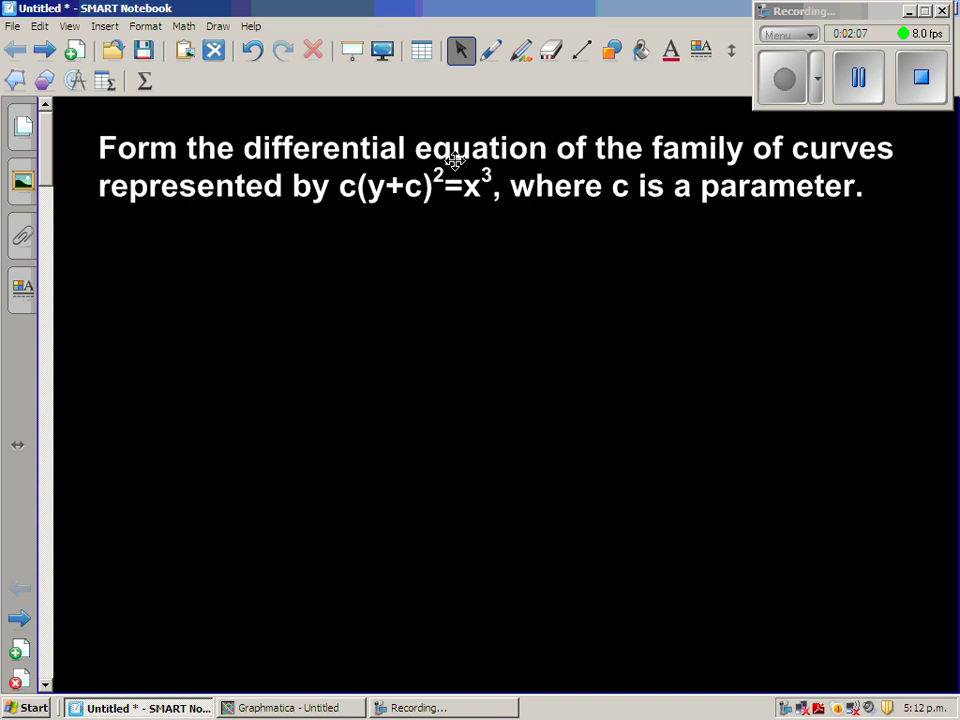
Step: Handwrite c(y+c)² = x³ with the cyan pen as equation ①
click(491, 52)
click(266, 118)
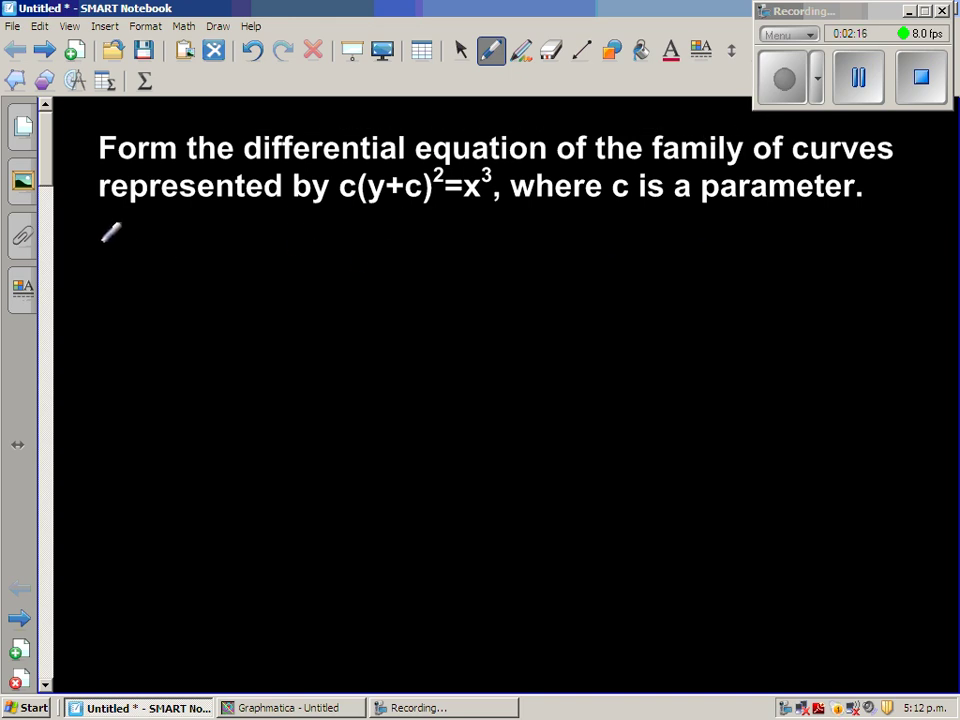
mouse_move(127, 244)
mouse_down()
mouse_move(127, 255)
mouse_move(153, 257)
mouse_move(149, 292)
mouse_move(181, 253)
mouse_up()
mouse_move(174, 246)
mouse_down()
mouse_move(174, 262)
mouse_move(207, 268)
mouse_move(227, 240)
mouse_move(251, 258)
mouse_up()
mouse_move(273, 250)
mouse_down()
mouse_move(287, 249)
mouse_move(274, 262)
mouse_up()
mouse_move(296, 249)
mouse_down()
mouse_move(295, 262)
mouse_move(318, 218)
mouse_move(308, 238)
mouse_move(360, 256)
mouse_move(352, 262)
mouse_move(390, 257)
mouse_move(379, 253)
mouse_move(392, 237)
mouse_up()
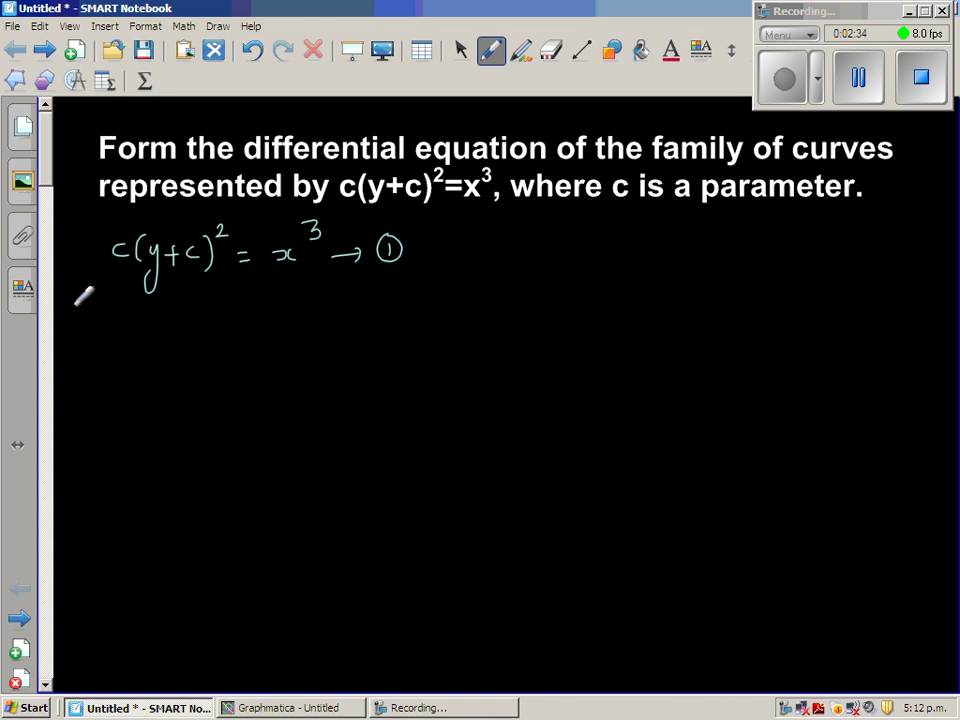
Step: Write d/dx[c(y+c)²] = d/dx[x³] on the line beneath
mouse_move(80, 303)
mouse_down()
mouse_move(86, 280)
mouse_move(80, 302)
mouse_move(90, 324)
mouse_move(80, 342)
mouse_move(95, 347)
mouse_up()
mouse_move(120, 302)
mouse_down()
mouse_move(121, 334)
mouse_move(136, 319)
mouse_move(152, 330)
mouse_move(171, 318)
mouse_move(164, 344)
mouse_move(194, 317)
mouse_up()
mouse_move(187, 310)
mouse_down()
mouse_move(187, 326)
mouse_move(204, 323)
mouse_up()
drag(213, 296, 214, 334)
mouse_move(226, 284)
mouse_down()
mouse_move(238, 294)
mouse_move(236, 344)
mouse_move(281, 307)
mouse_up()
mouse_move(268, 315)
mouse_down()
mouse_move(304, 310)
mouse_move(307, 318)
mouse_up()
mouse_move(292, 324)
mouse_down()
mouse_move(316, 323)
mouse_move(300, 352)
mouse_move(318, 352)
mouse_up()
mouse_move(358, 300)
mouse_down()
mouse_move(393, 310)
mouse_move(404, 278)
mouse_move(400, 287)
mouse_move(434, 270)
mouse_move(422, 330)
mouse_up()
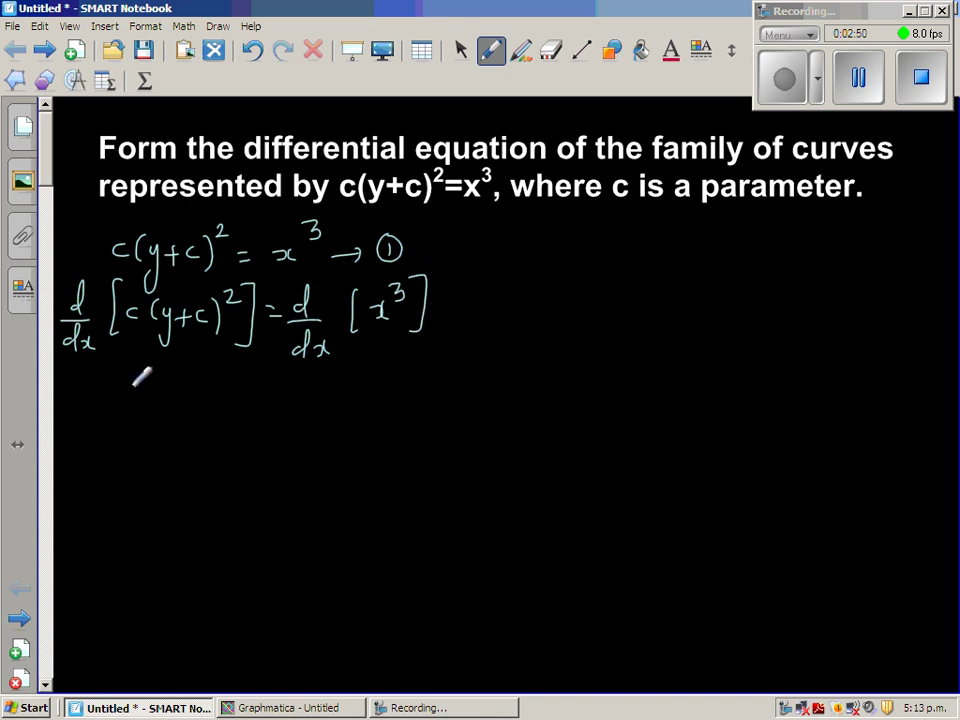
Step: Handwrite the chain-rule line d/dy[c(y+c)²] · dy/dx = 3x²
mouse_move(75, 412)
mouse_down()
mouse_move(65, 468)
mouse_move(90, 460)
mouse_move(80, 504)
mouse_up()
mouse_move(120, 405)
mouse_down()
mouse_move(134, 437)
mouse_move(122, 424)
mouse_move(157, 413)
mouse_move(168, 430)
mouse_move(161, 467)
mouse_move(185, 440)
mouse_up()
drag(176, 428, 212, 441)
drag(222, 396, 232, 406)
mouse_move(234, 397)
mouse_down()
mouse_move(245, 395)
mouse_move(232, 451)
mouse_up()
click(253, 424)
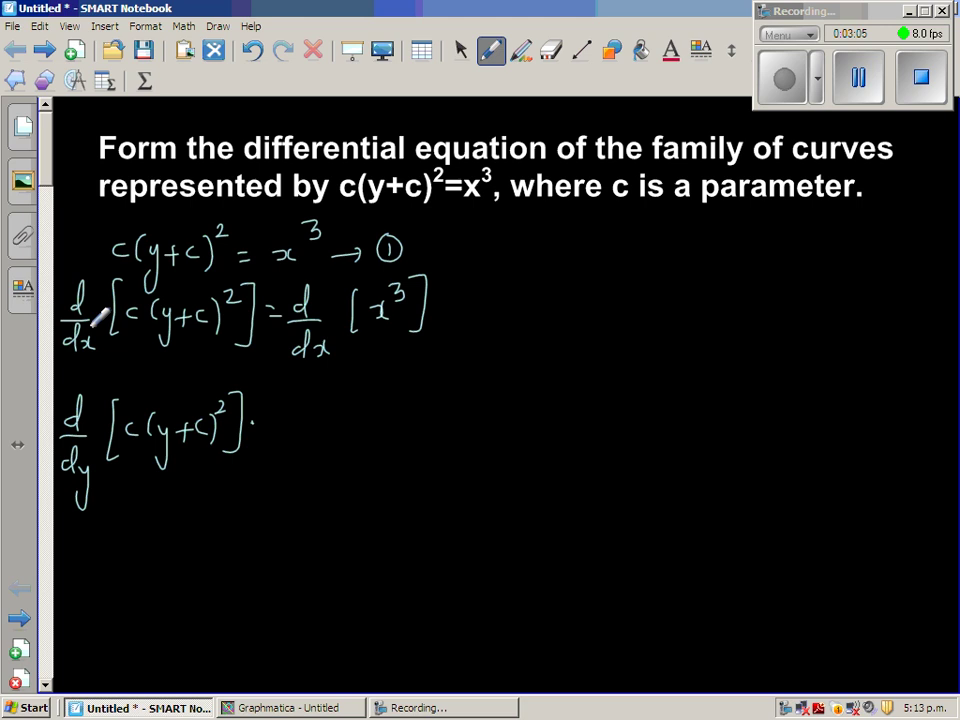
mouse_move(279, 412)
mouse_down()
mouse_move(285, 403)
mouse_move(299, 424)
mouse_move(274, 454)
mouse_move(310, 452)
mouse_move(291, 483)
mouse_up()
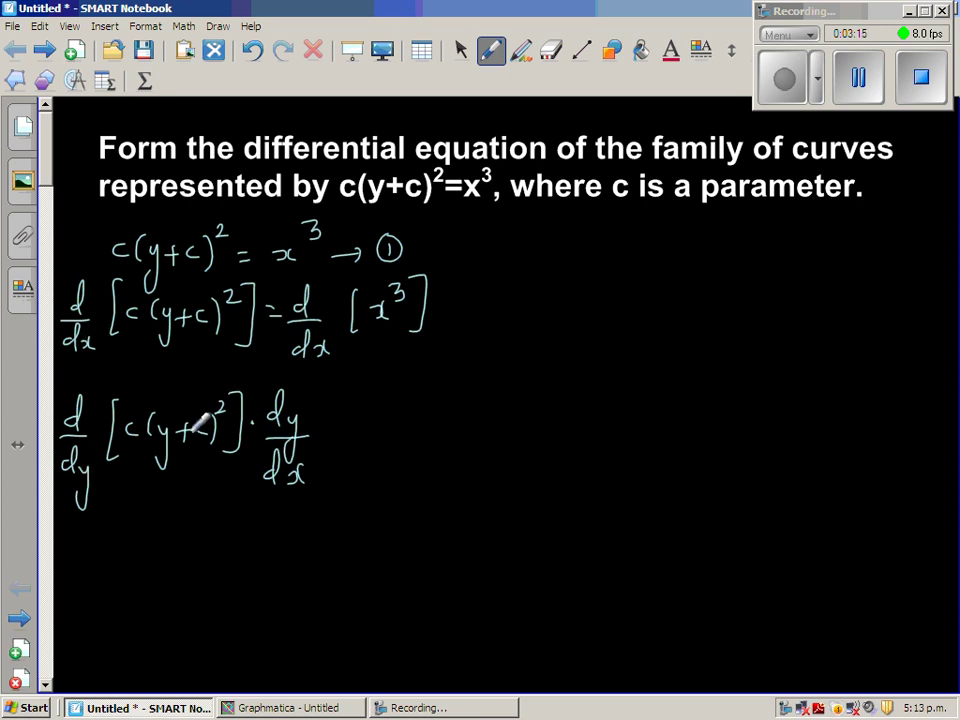
drag(322, 417, 336, 415)
mouse_move(322, 427)
mouse_down()
mouse_move(379, 389)
mouse_move(407, 415)
mouse_up()
drag(432, 370, 437, 390)
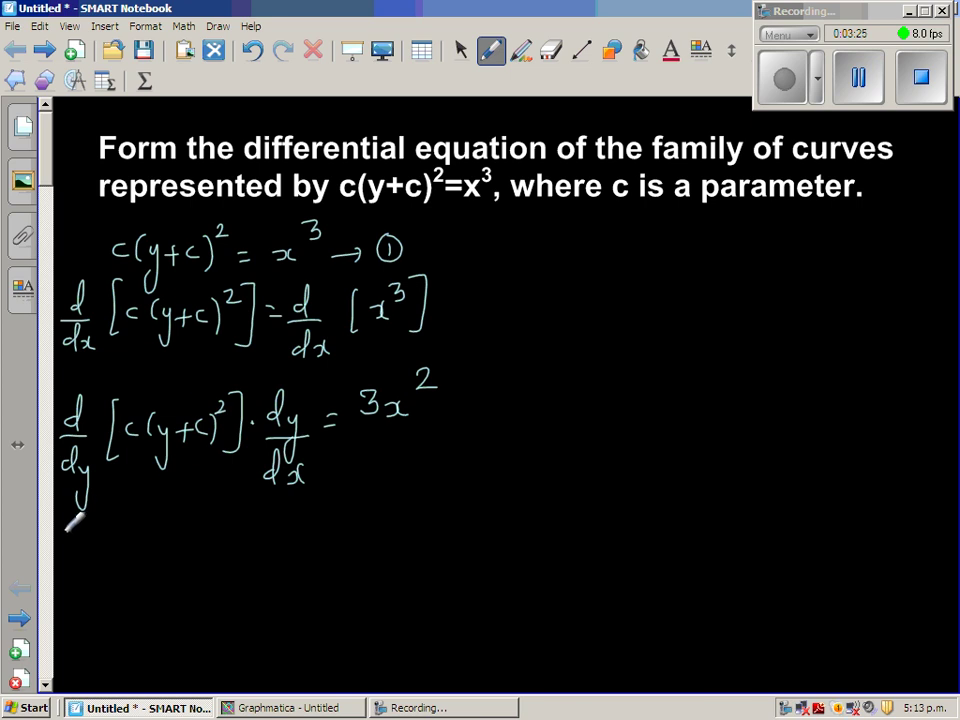
Step: Write 2c(y+c)² · dy/dx = 3x² on the next line
mouse_move(67, 537)
mouse_down()
mouse_move(87, 556)
mouse_move(120, 558)
mouse_move(127, 583)
mouse_move(158, 551)
mouse_move(150, 562)
mouse_move(170, 556)
mouse_up()
drag(182, 537, 186, 561)
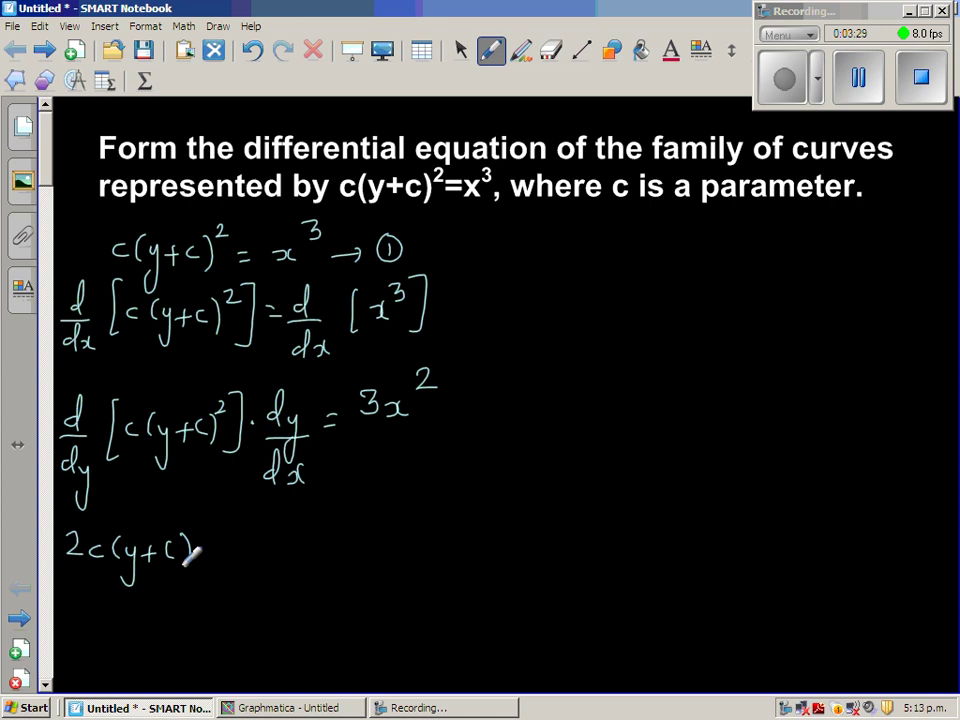
click(220, 545)
mouse_move(240, 538)
mouse_down()
mouse_move(256, 574)
mouse_move(228, 564)
mouse_move(262, 560)
mouse_move(232, 582)
mouse_move(240, 566)
mouse_move(270, 595)
mouse_up()
drag(269, 578, 255, 596)
drag(294, 549, 312, 547)
mouse_move(293, 558)
mouse_down()
mouse_move(355, 540)
mouse_move(336, 558)
mouse_up()
mouse_move(366, 545)
mouse_down()
mouse_move(377, 546)
mouse_move(366, 568)
mouse_up()
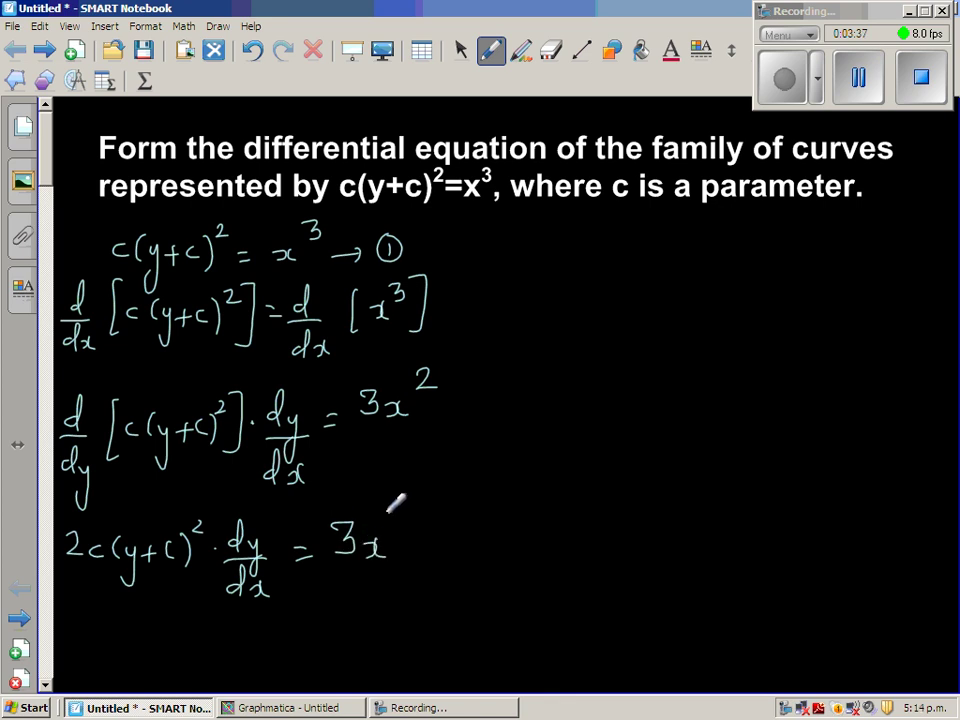